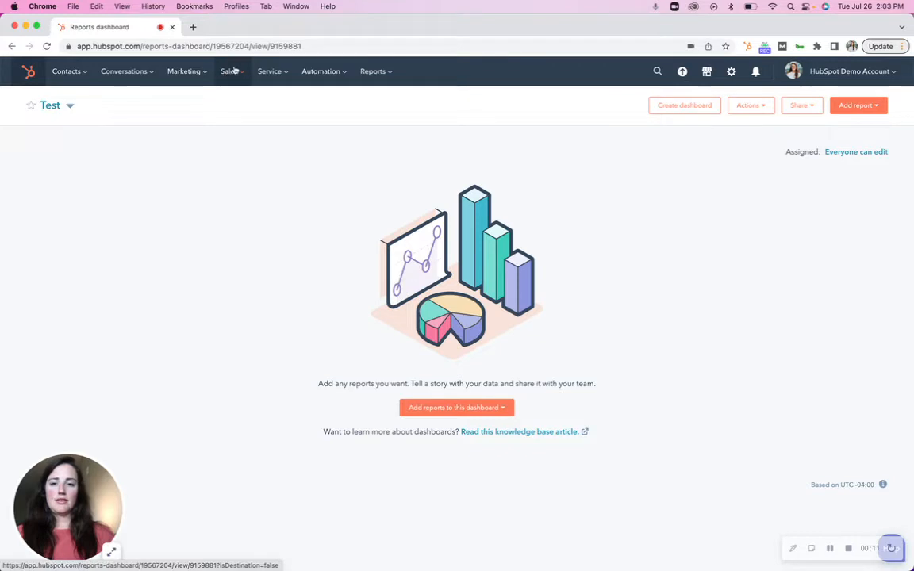
Step: Open the deals overview and compare its list view with its board view
{"action": "left_click", "coordinate": [235, 107]}
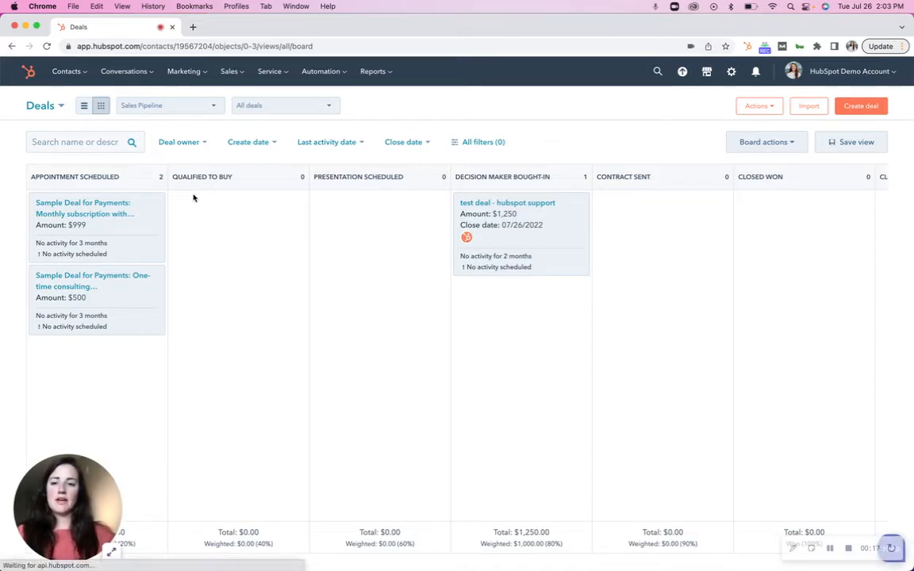
{"action": "left_click", "coordinate": [82, 107]}
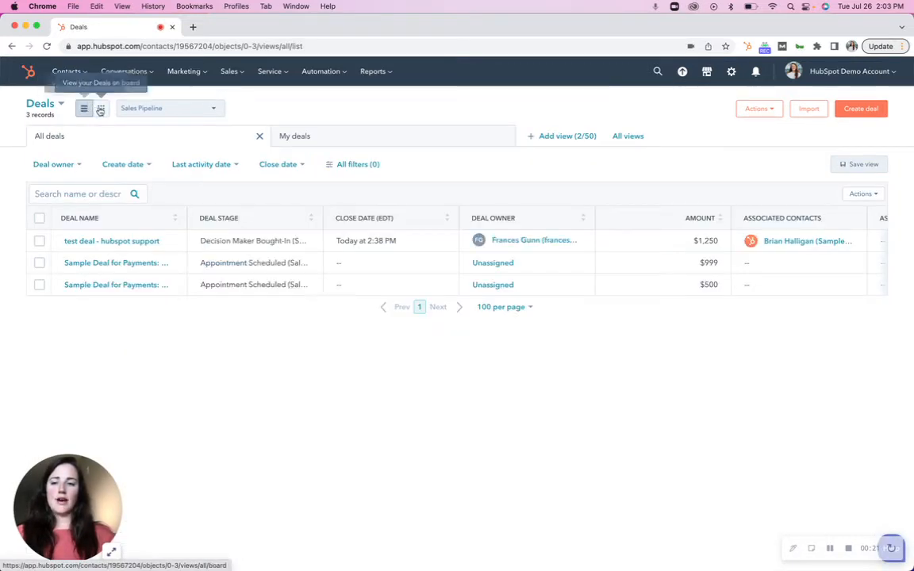
{"action": "left_click", "coordinate": [100, 108]}
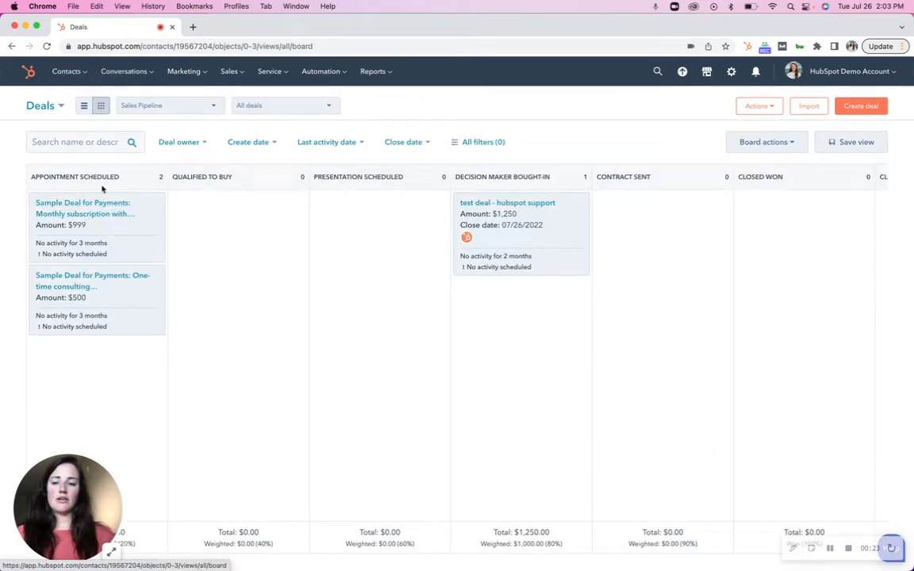
{"action": "left_click", "coordinate": [83, 106]}
{"action": "left_click", "coordinate": [100, 108]}
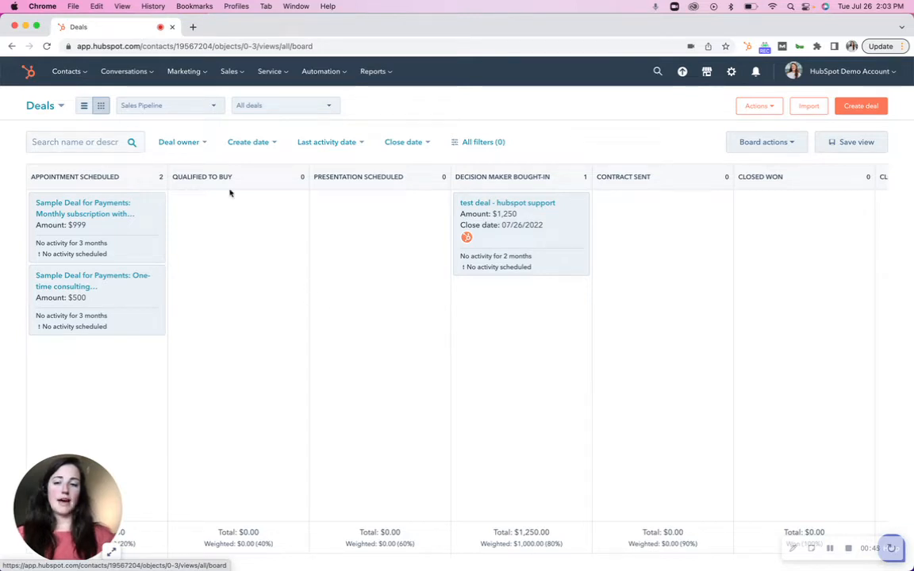
Step: Open the pipeline editing settings for deals and check which pipelines can be selected there
{"action": "left_click", "coordinate": [159, 107]}
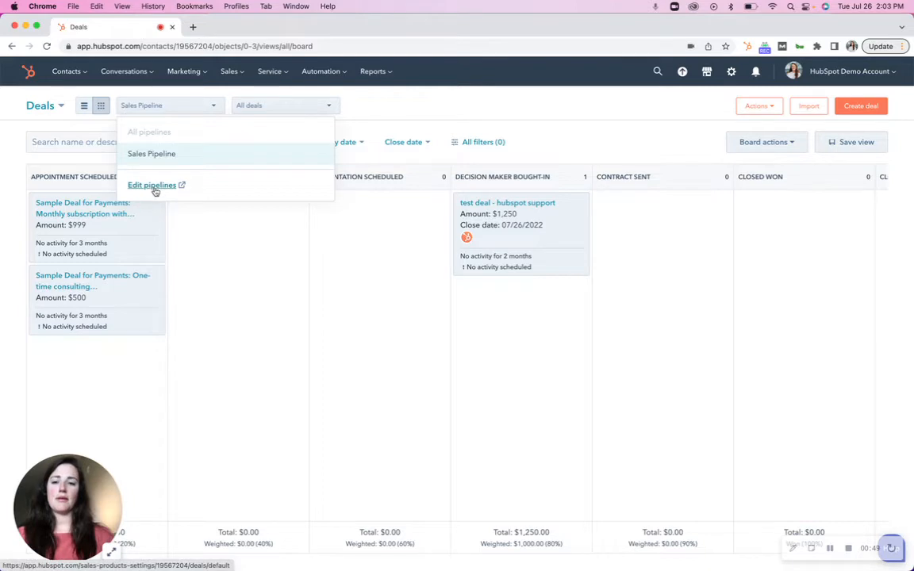
{"action": "left_click", "coordinate": [153, 186]}
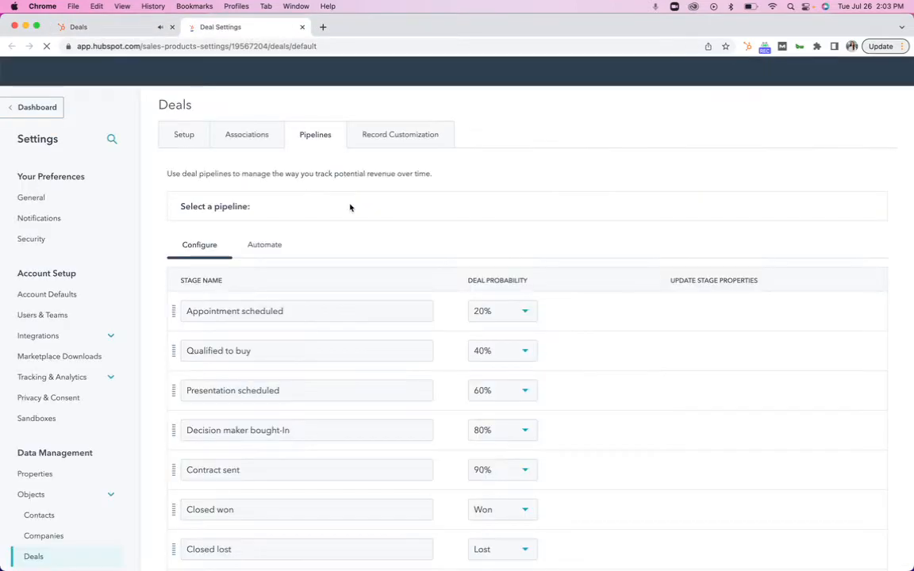
{"action": "scroll", "coordinate": [87, 365], "scroll_direction": "down", "scroll_amount": 5}
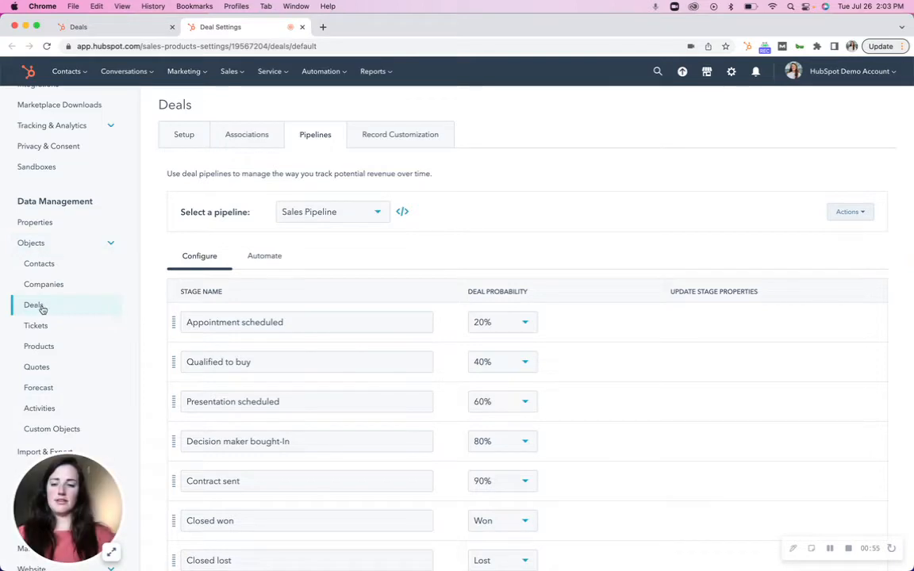
{"action": "scroll", "coordinate": [160, 304], "scroll_direction": "down", "scroll_amount": 2}
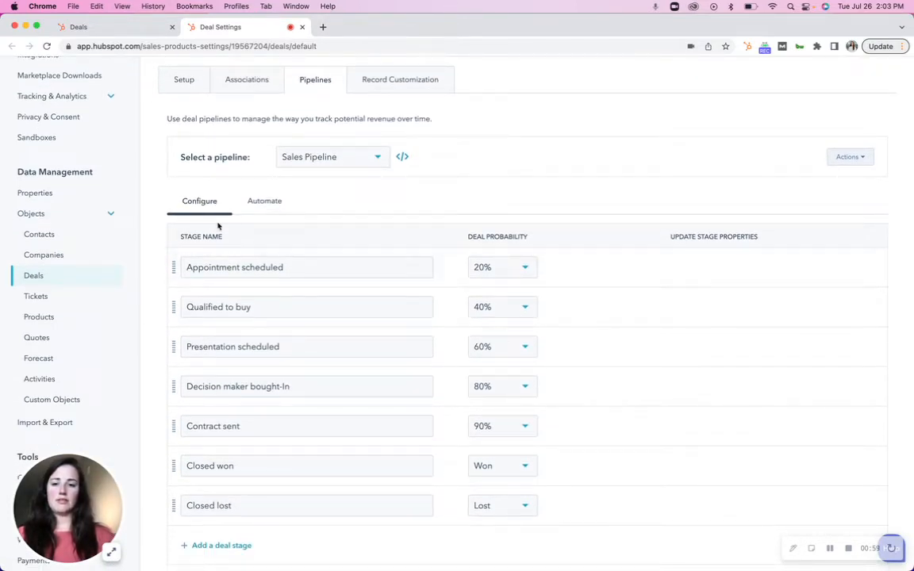
{"action": "scroll", "coordinate": [237, 226], "scroll_direction": "down", "scroll_amount": 1}
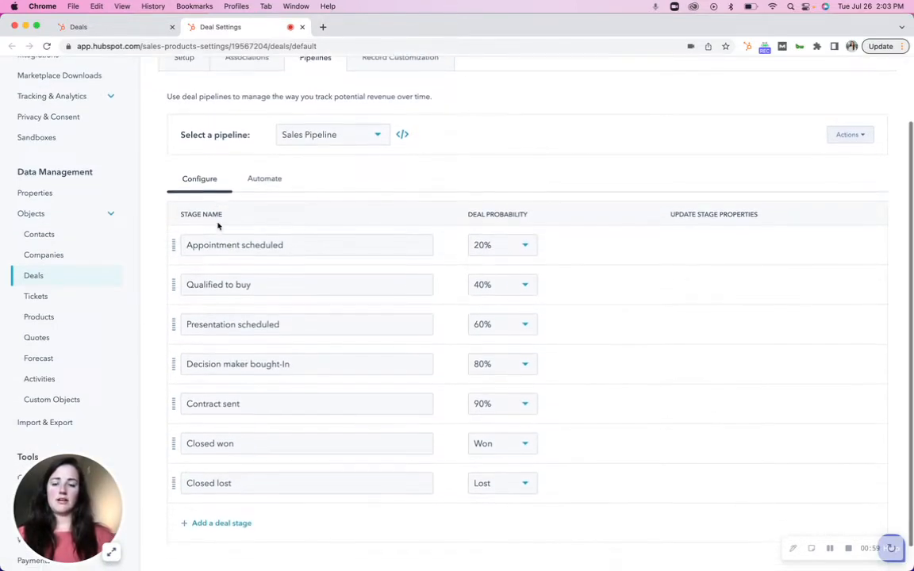
{"action": "left_click", "coordinate": [349, 135]}
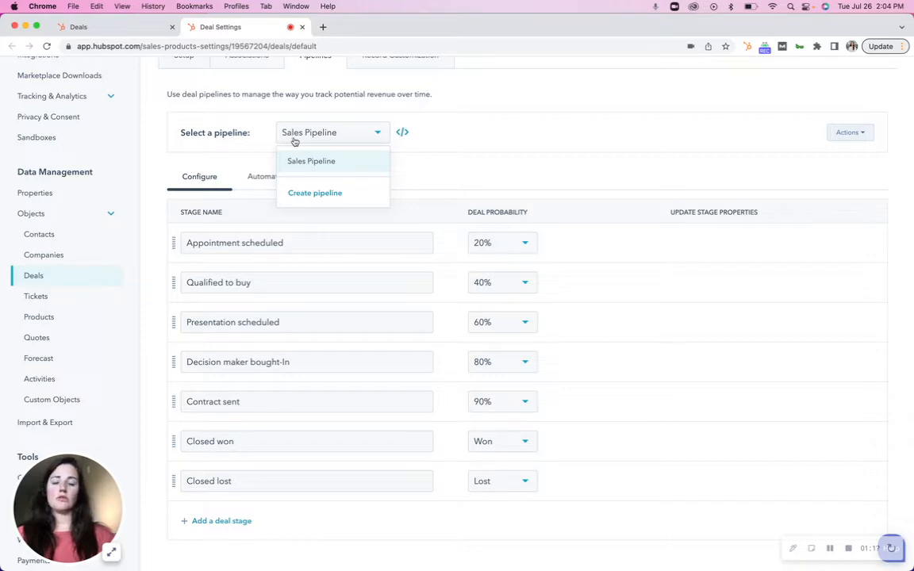
{"action": "left_click", "coordinate": [500, 167]}
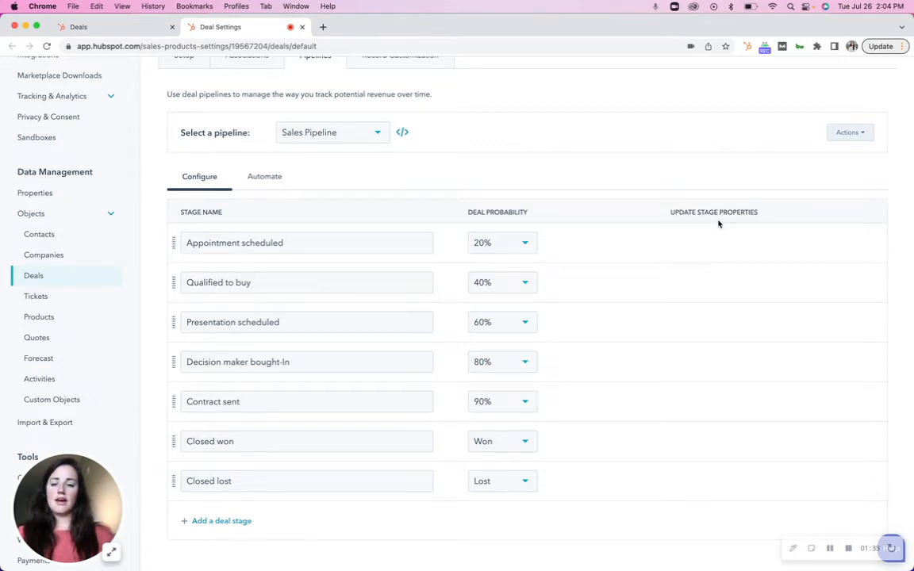
Step: Rename the "Appointment scheduled" stage of the Sales Pipeline to "test"
{"action": "scroll", "coordinate": [539, 251], "scroll_direction": "down", "scroll_amount": 1}
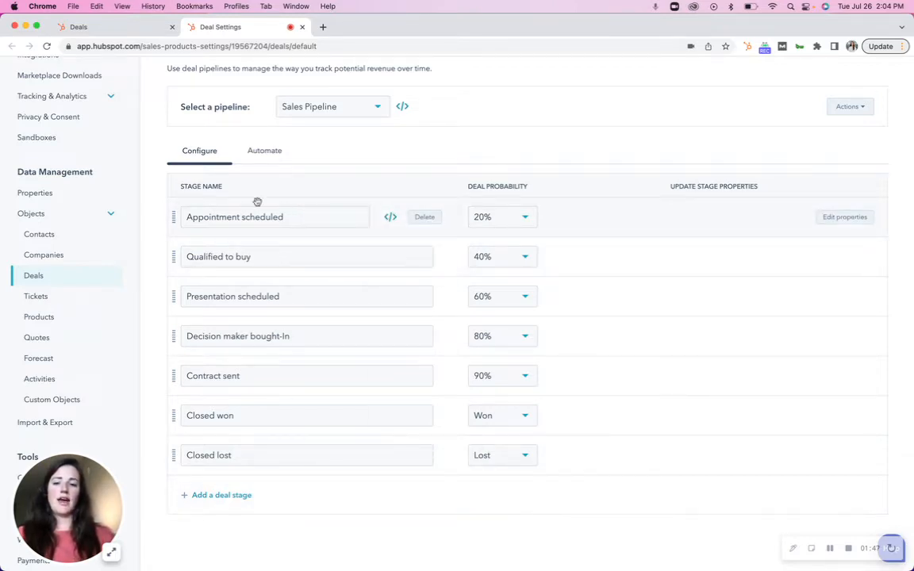
{"action": "double_click", "coordinate": [296, 222]}
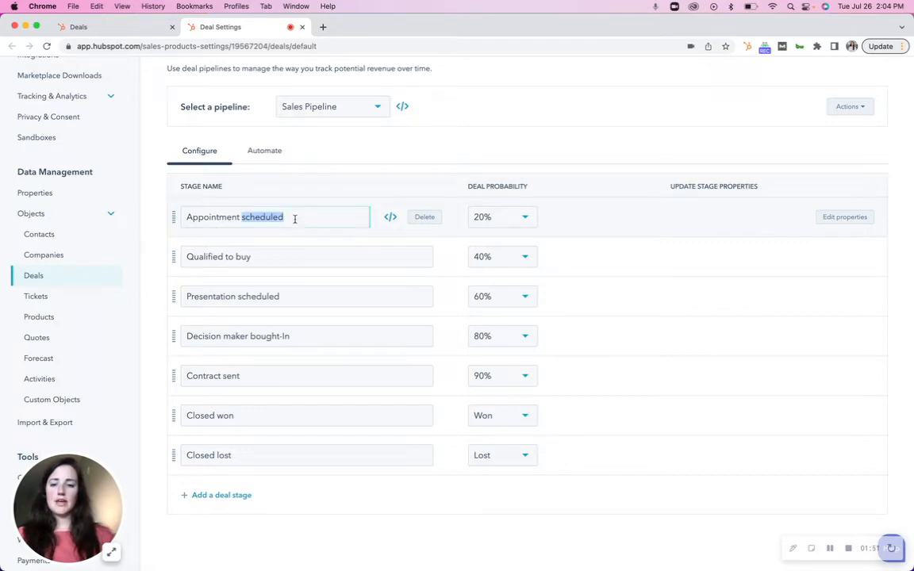
{"action": "triple_click", "coordinate": [295, 219]}
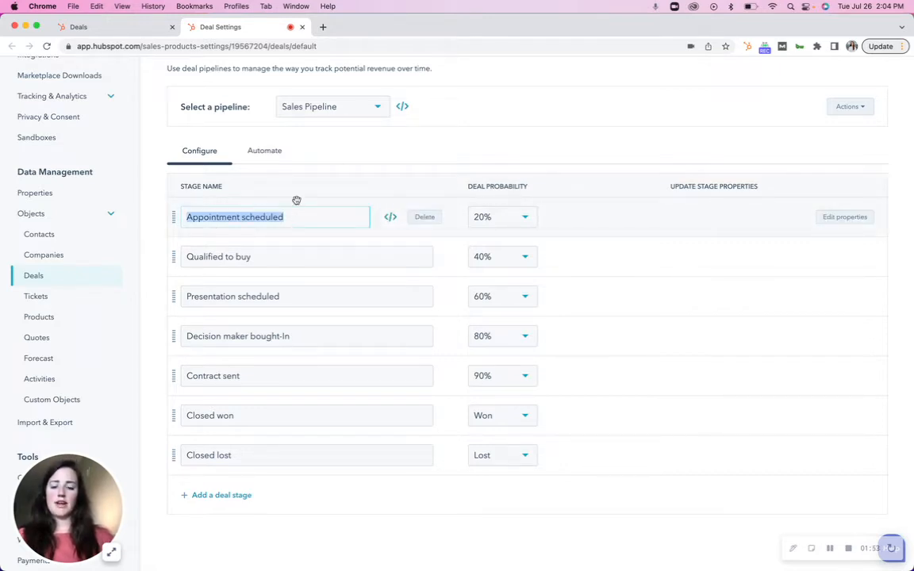
{"action": "type", "text": "test"}
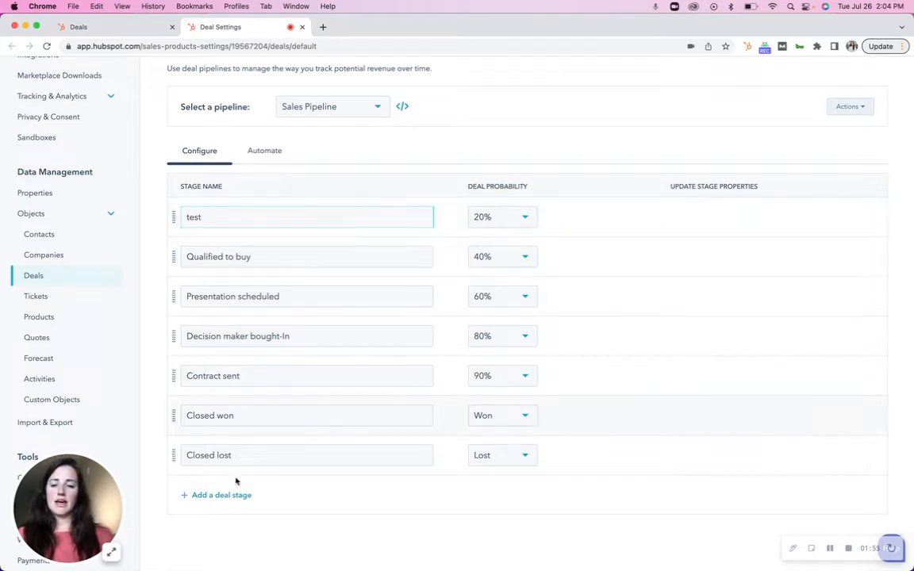
Step: Add a new deal stage named "w" at the end of the Sales Pipeline
{"action": "left_click", "coordinate": [216, 494]}
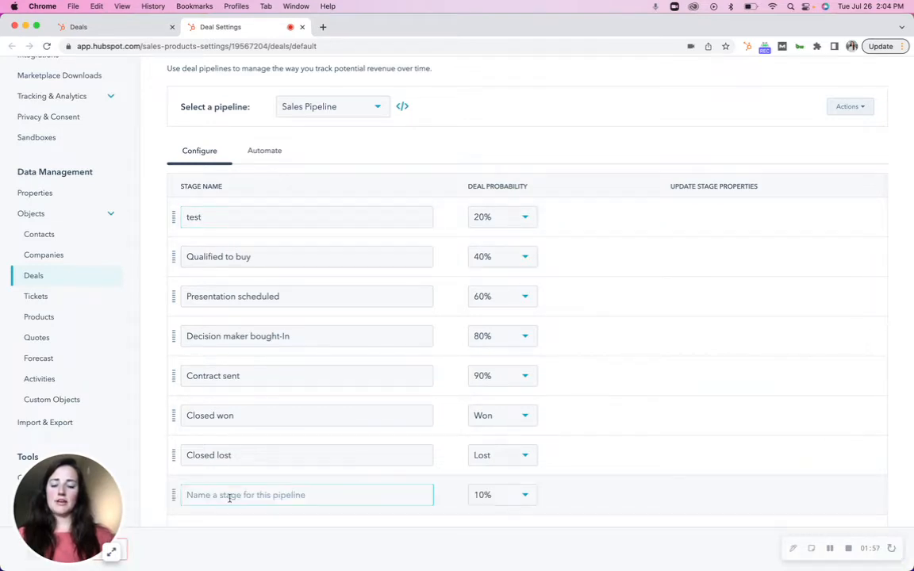
{"action": "type", "text": "test"}
{"action": "scroll", "coordinate": [253, 504], "scroll_direction": "down", "scroll_amount": 1}
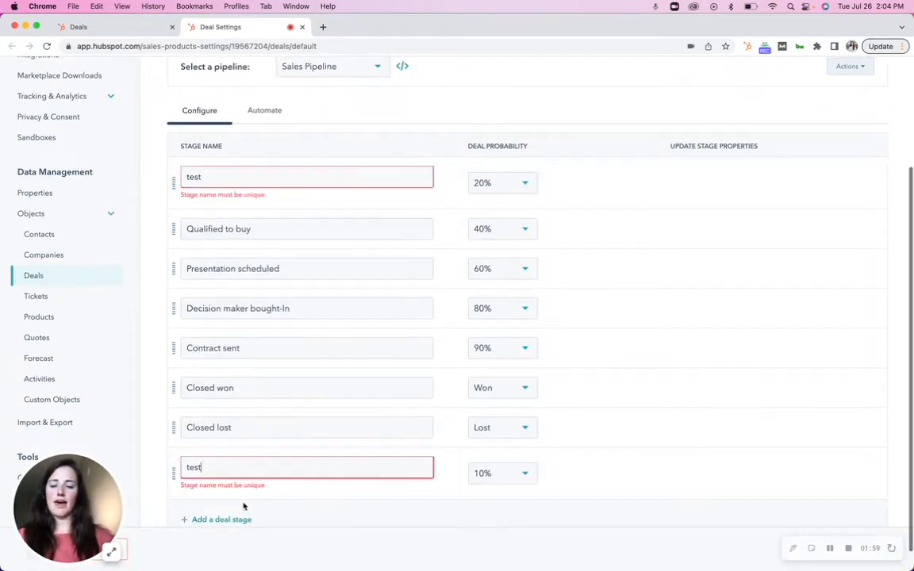
{"action": "key", "text": "BackSpace"}
{"action": "key", "text": "BackSpace"}
{"action": "key", "text": "BackSpace"}
{"action": "key", "text": "BackSpace"}
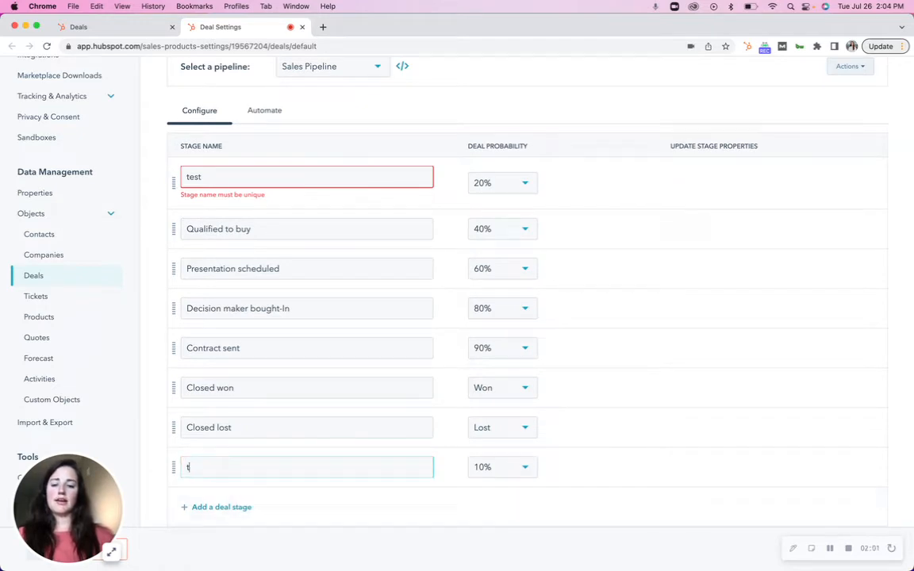
{"action": "type", "text": "w"}
{"action": "left_click", "coordinate": [444, 517]}
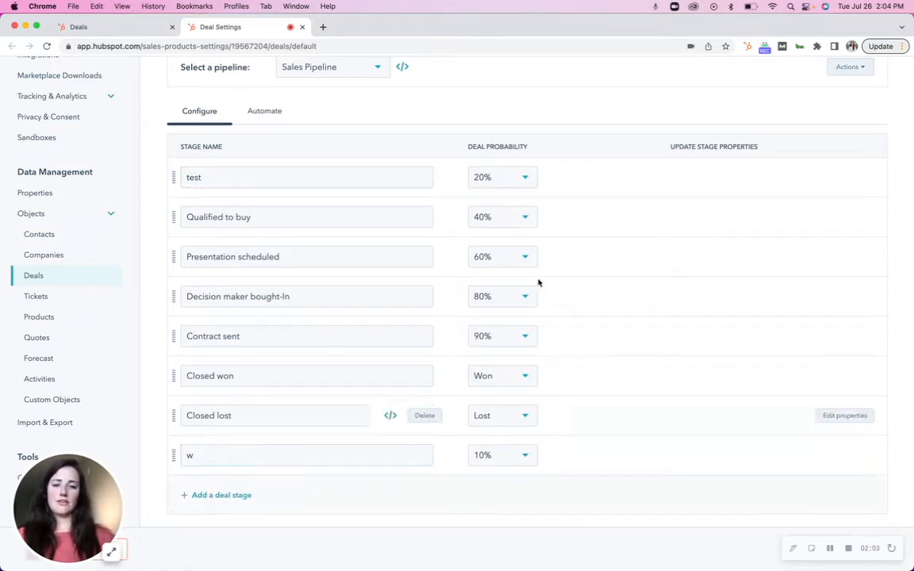
Step: Look through the deal probability options for the "Closed lost" stage without choosing another one
{"action": "left_click", "coordinate": [522, 418]}
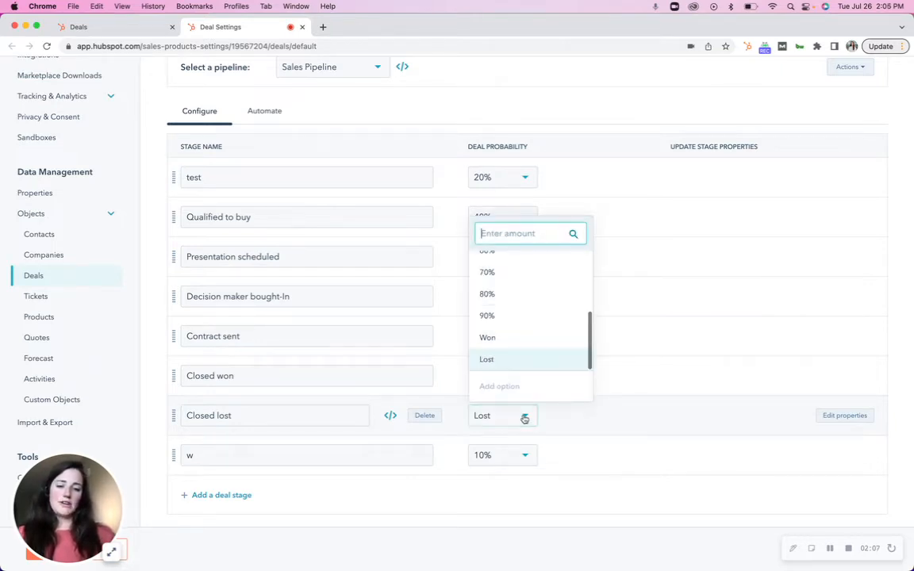
{"action": "scroll", "coordinate": [553, 357], "scroll_direction": "up", "scroll_amount": 2}
{"action": "scroll", "coordinate": [551, 356], "scroll_direction": "up", "scroll_amount": 3}
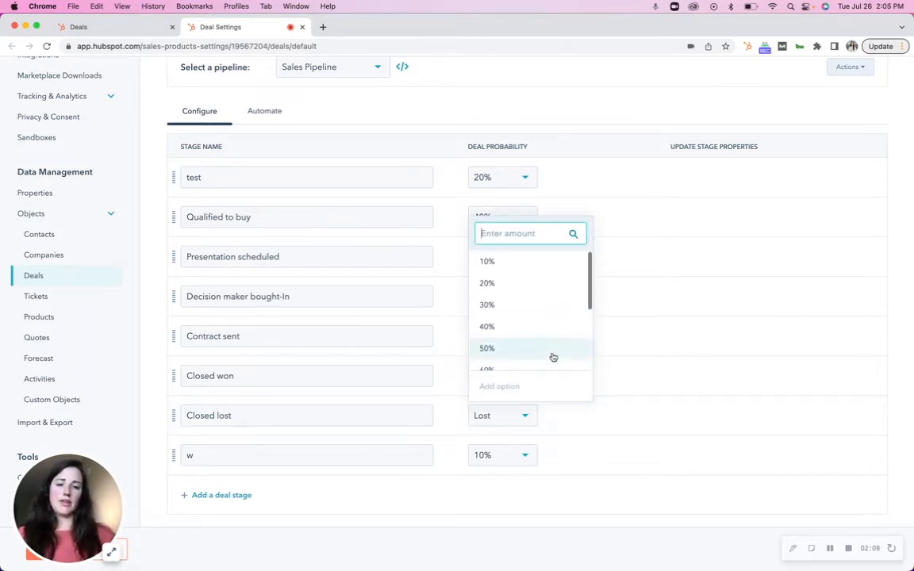
{"action": "left_click", "coordinate": [661, 149]}
{"action": "mouse_move", "coordinate": [254, 167]}
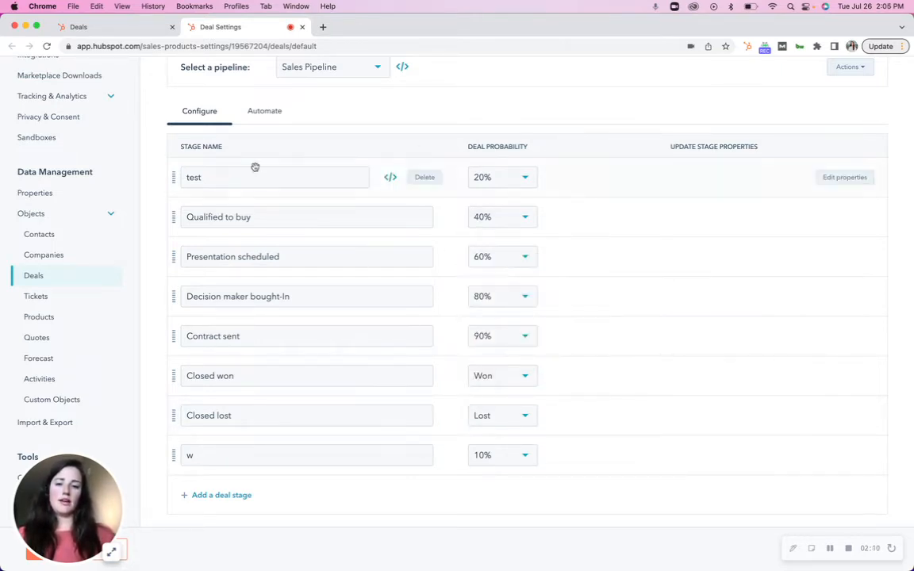
{"action": "double_click", "coordinate": [208, 178]}
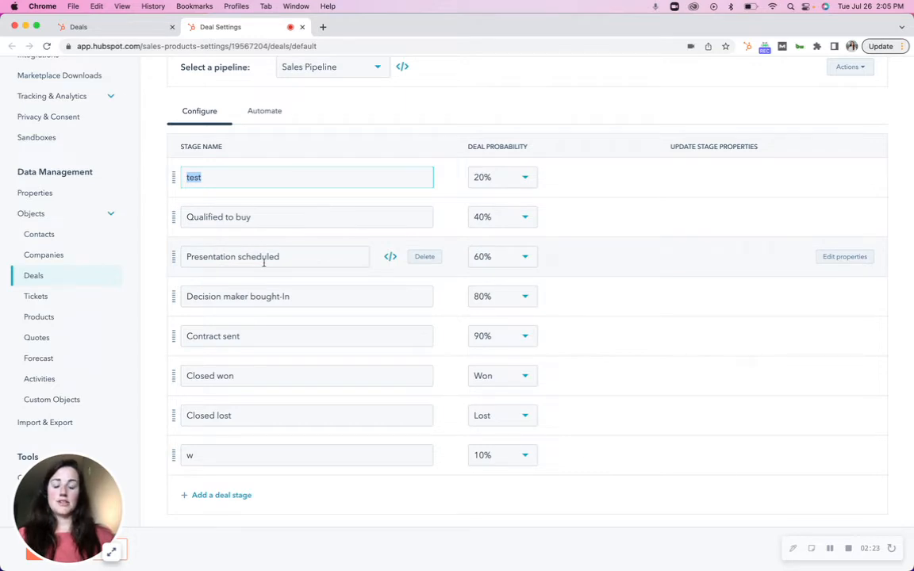
{"action": "scroll", "coordinate": [598, 430], "scroll_direction": "up", "scroll_amount": 1}
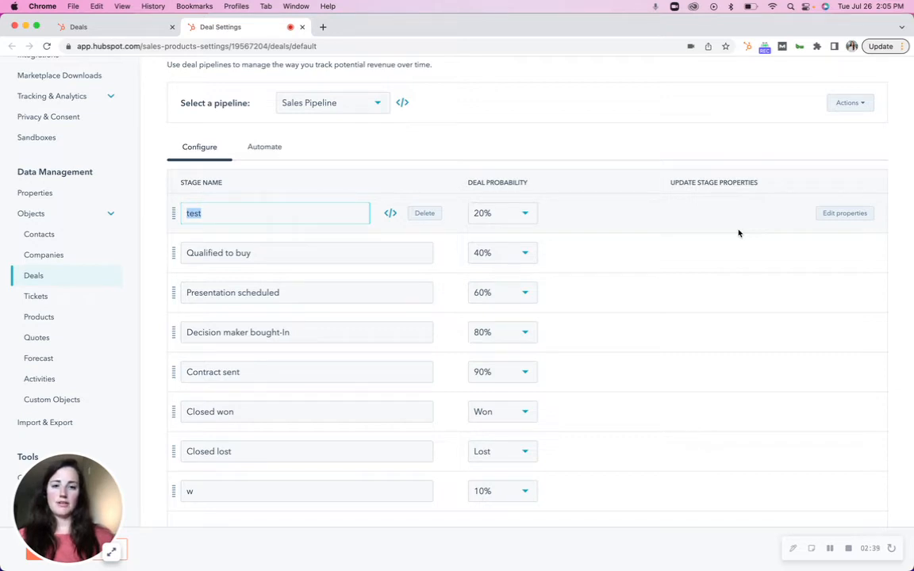
{"action": "scroll", "coordinate": [738, 232], "scroll_direction": "up", "scroll_amount": 3}
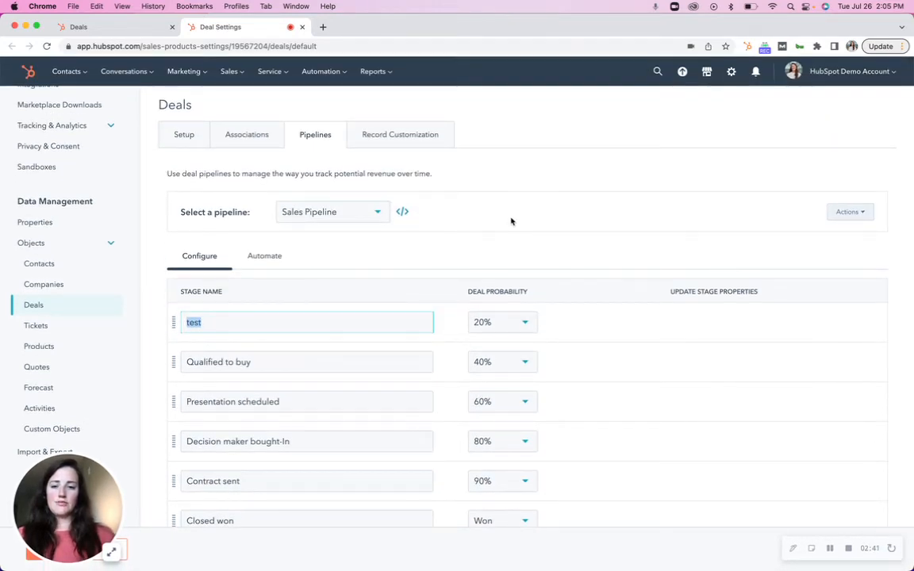
{"action": "scroll", "coordinate": [511, 221], "scroll_direction": "down", "scroll_amount": 1}
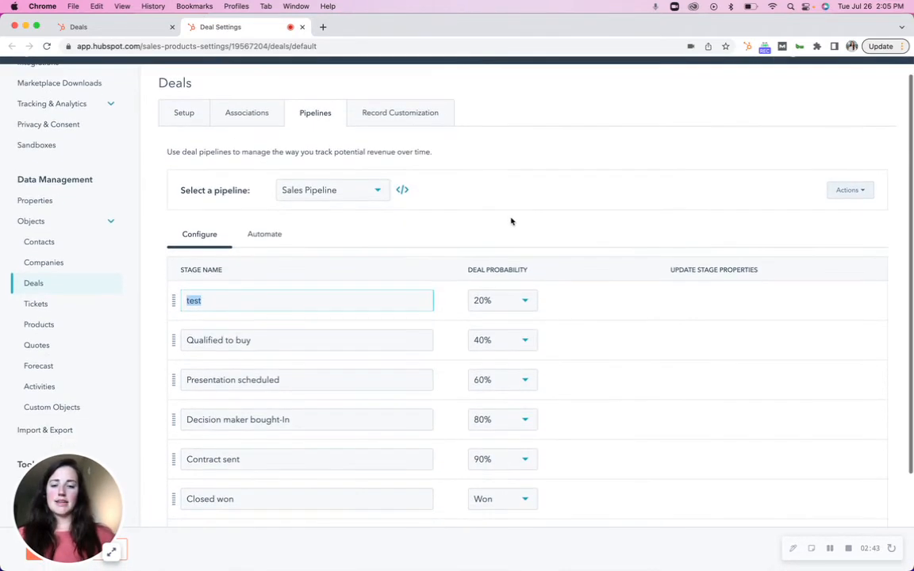
{"action": "scroll", "coordinate": [659, 238], "scroll_direction": "down", "scroll_amount": 2}
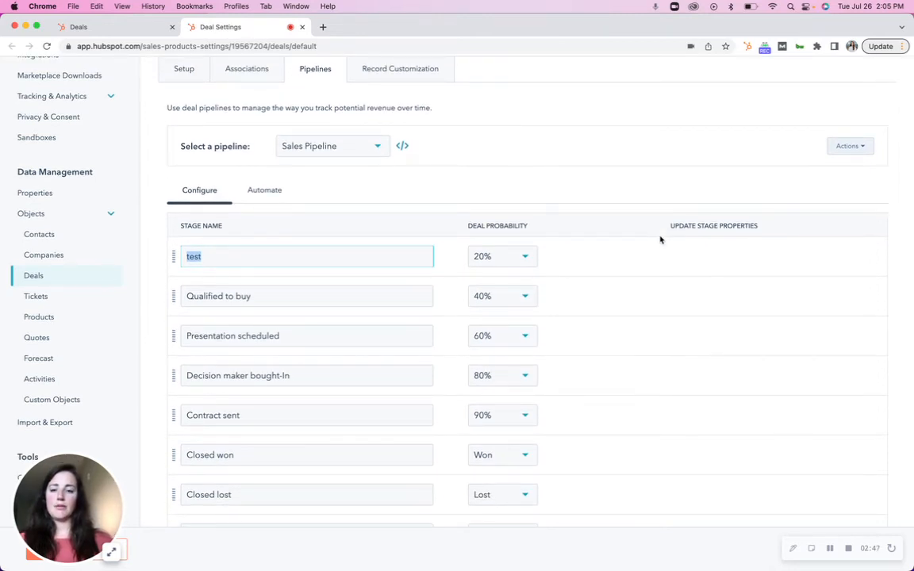
Step: Examine the pipeline's automation settings and the actions available for a workflow on the "Qualified to buy" stage, leaving without adding one
{"action": "left_click", "coordinate": [264, 190]}
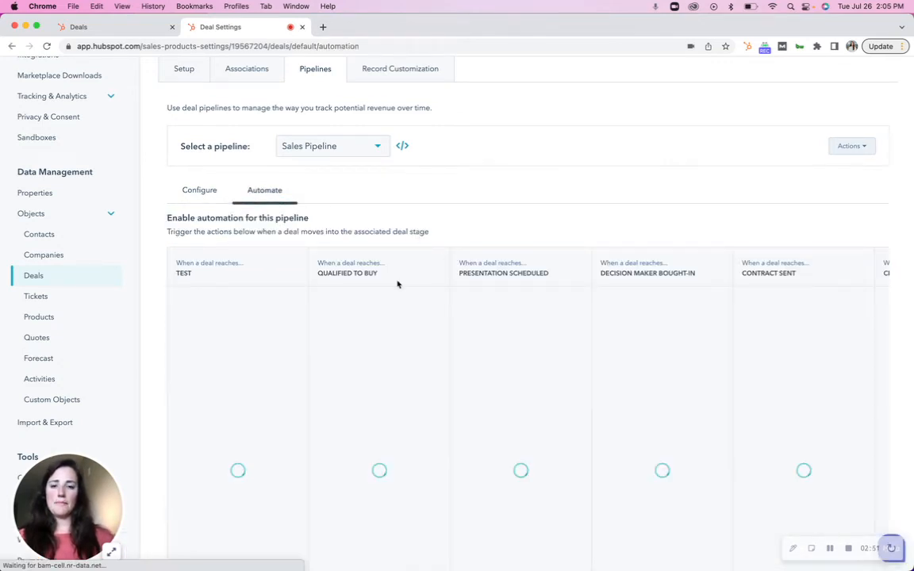
{"action": "scroll", "coordinate": [349, 354], "scroll_direction": "down", "scroll_amount": 1}
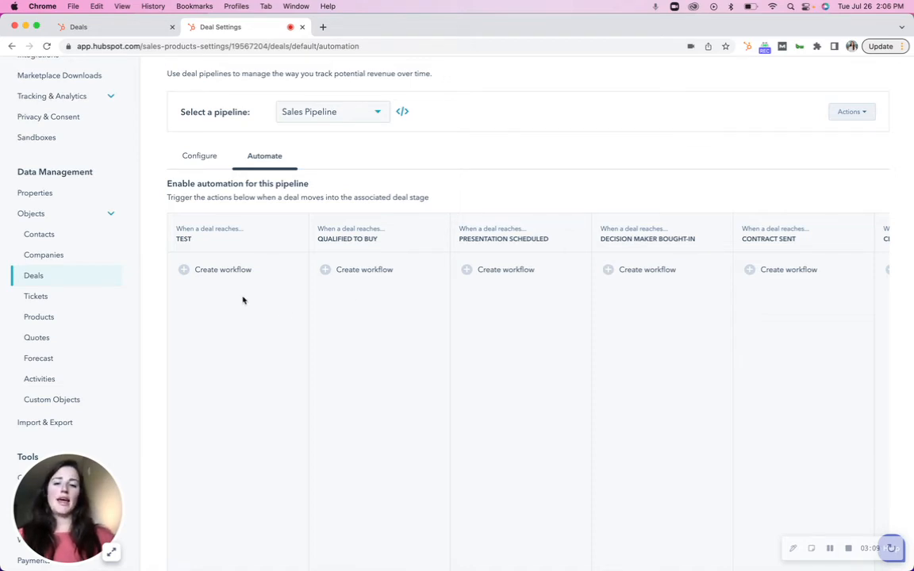
{"action": "left_click", "coordinate": [354, 272]}
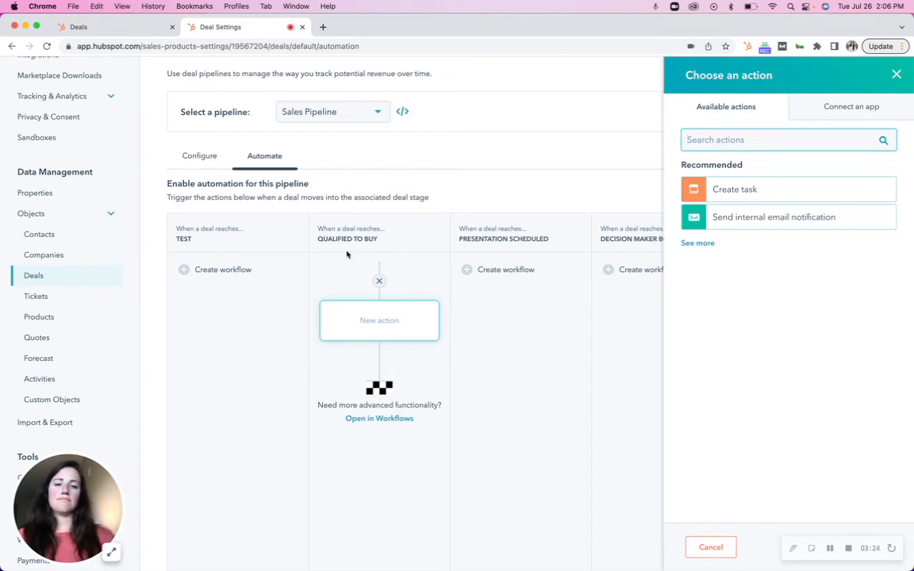
{"action": "left_click", "coordinate": [896, 74]}
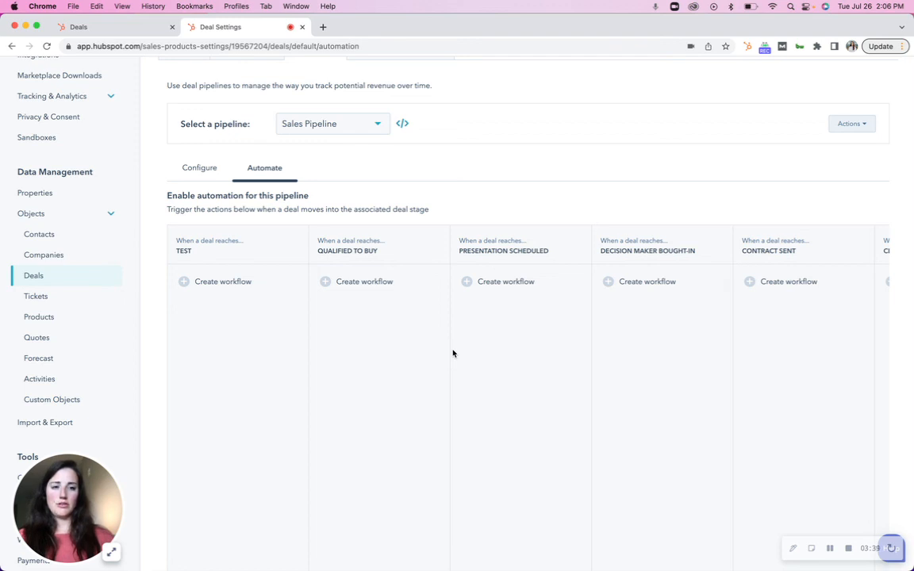
Step: Return to the stage configuration of the Sales Pipeline
{"action": "scroll", "coordinate": [453, 353], "scroll_direction": "up", "scroll_amount": 3}
{"action": "left_click", "coordinate": [198, 256]}
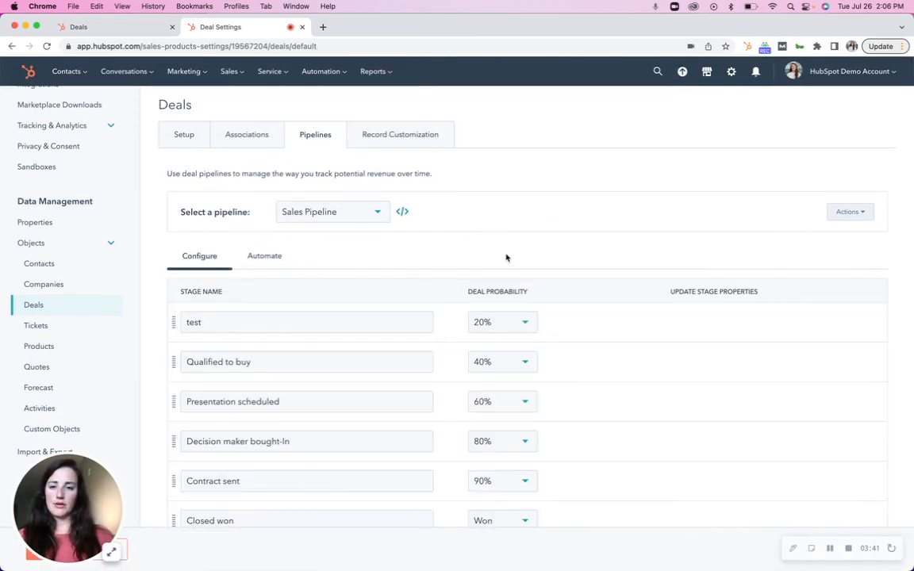
{"action": "scroll", "coordinate": [506, 259], "scroll_direction": "down", "scroll_amount": 2}
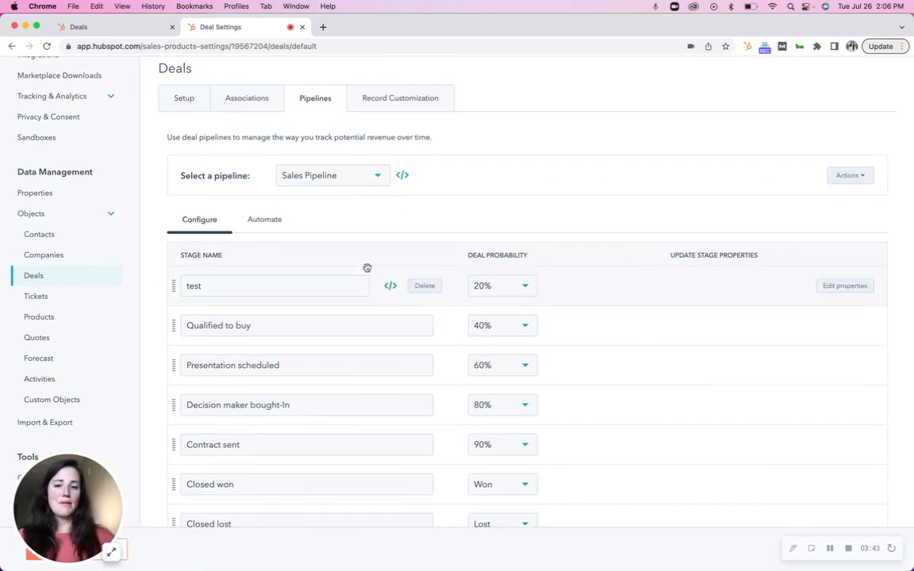
{"action": "scroll", "coordinate": [532, 260], "scroll_direction": "up", "scroll_amount": 1}
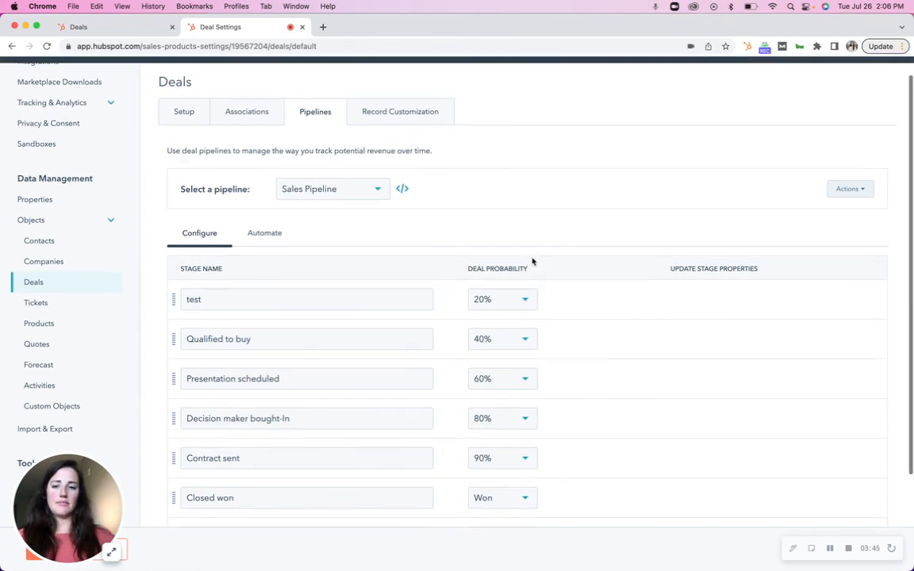
{"action": "scroll", "coordinate": [532, 261], "scroll_direction": "up", "scroll_amount": 1}
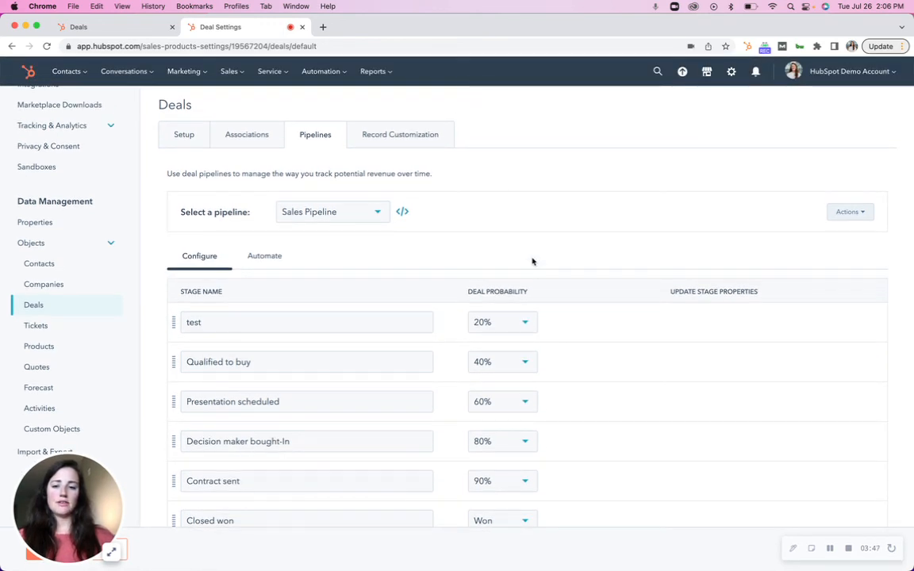